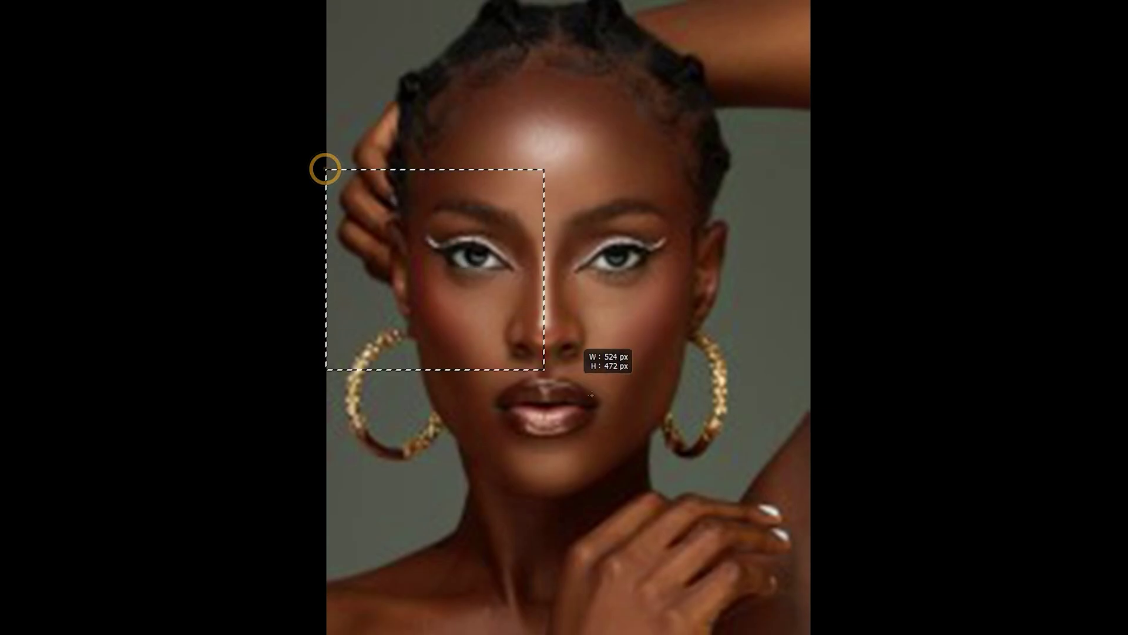
Step: Generate fills for 'rest', 'increase the resolution' and 'add minor details', then enable the Contextual Task Bar
type("restore the details")
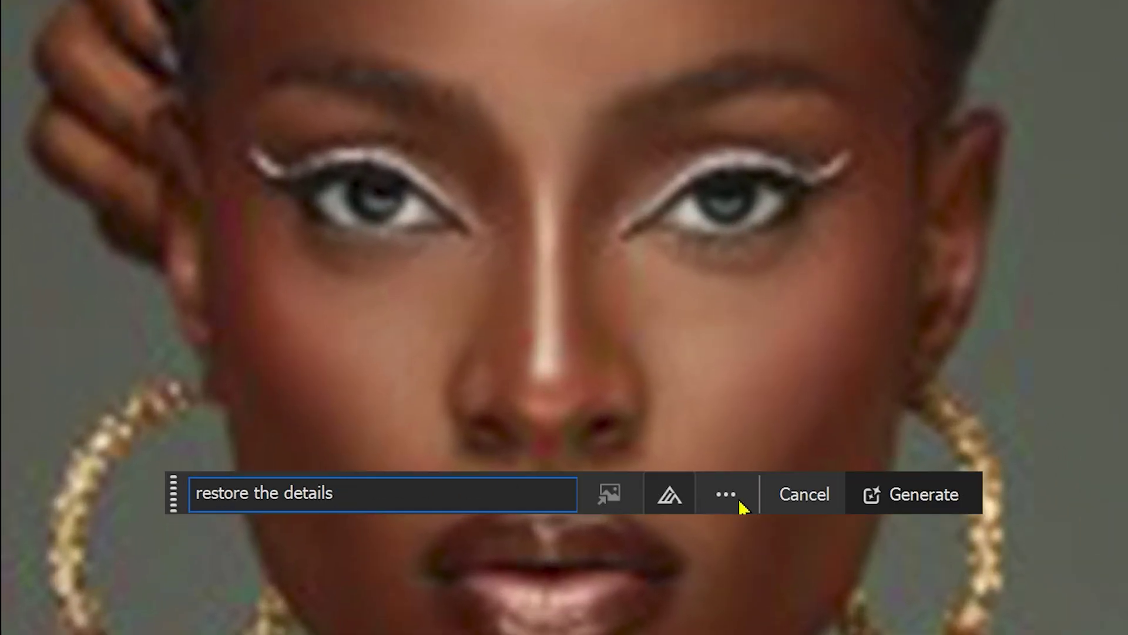
left_click(870, 496)
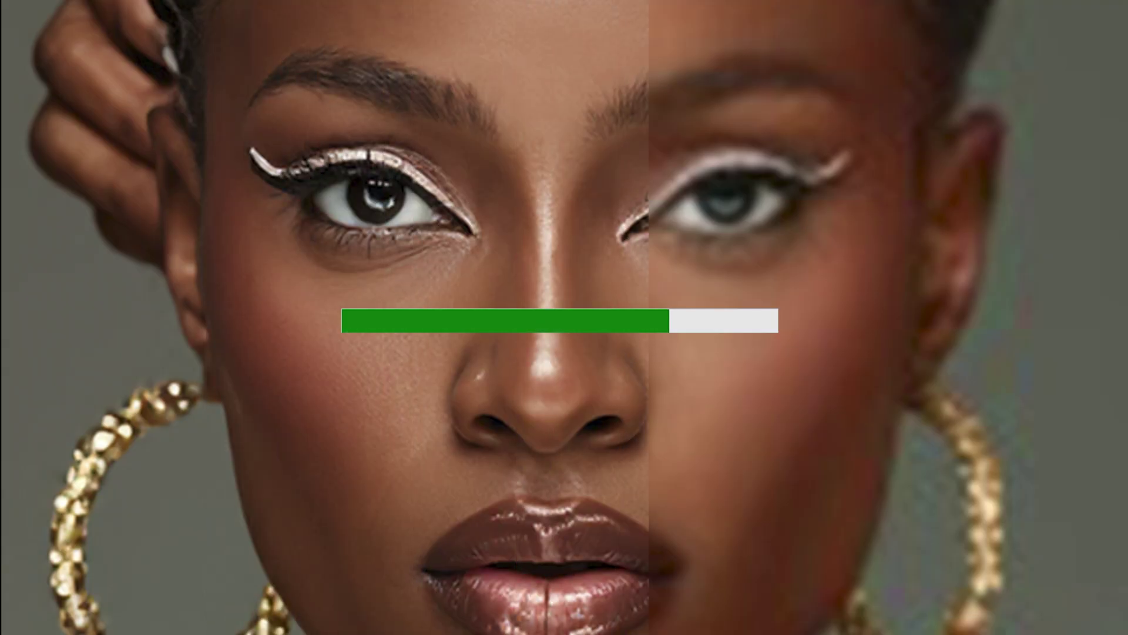
type("increase the ")
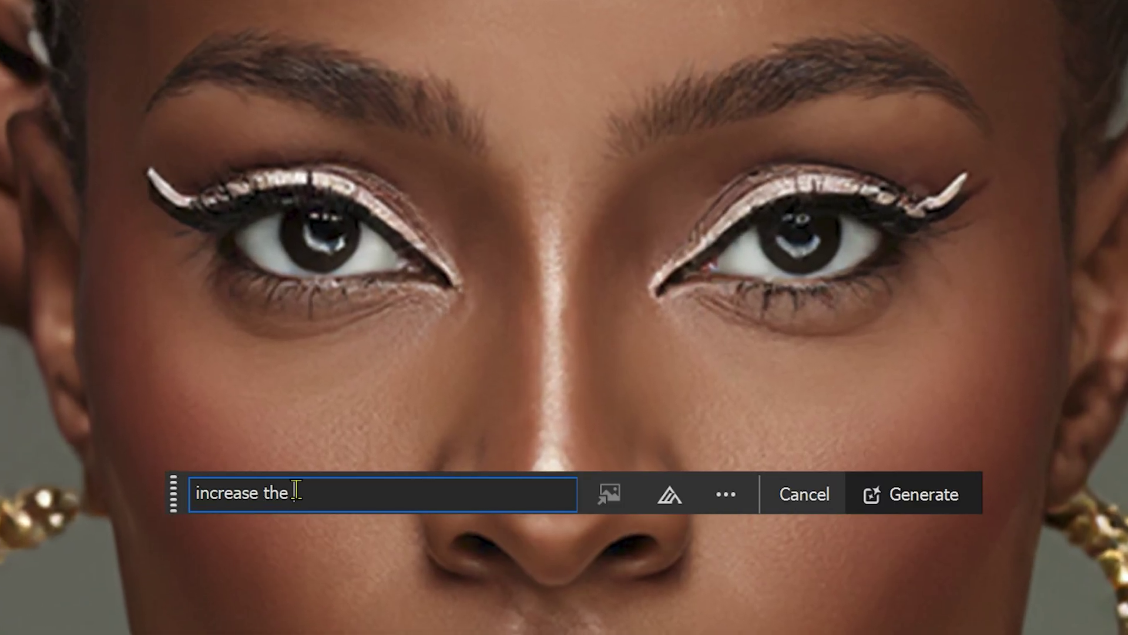
type("resolution")
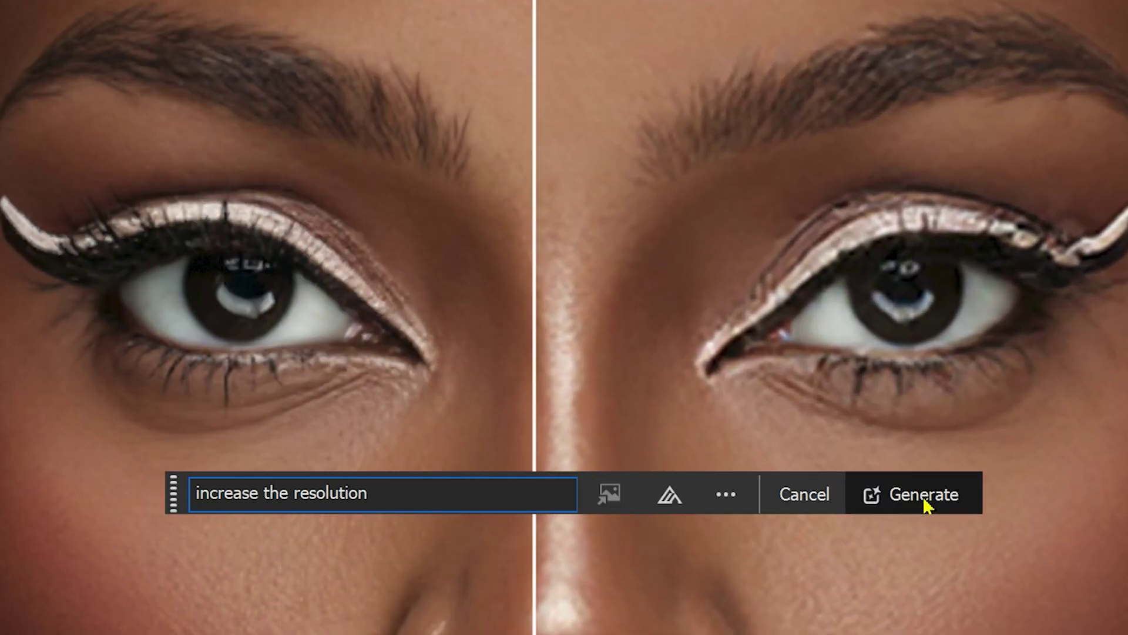
left_click(926, 505)
type("add minor d")
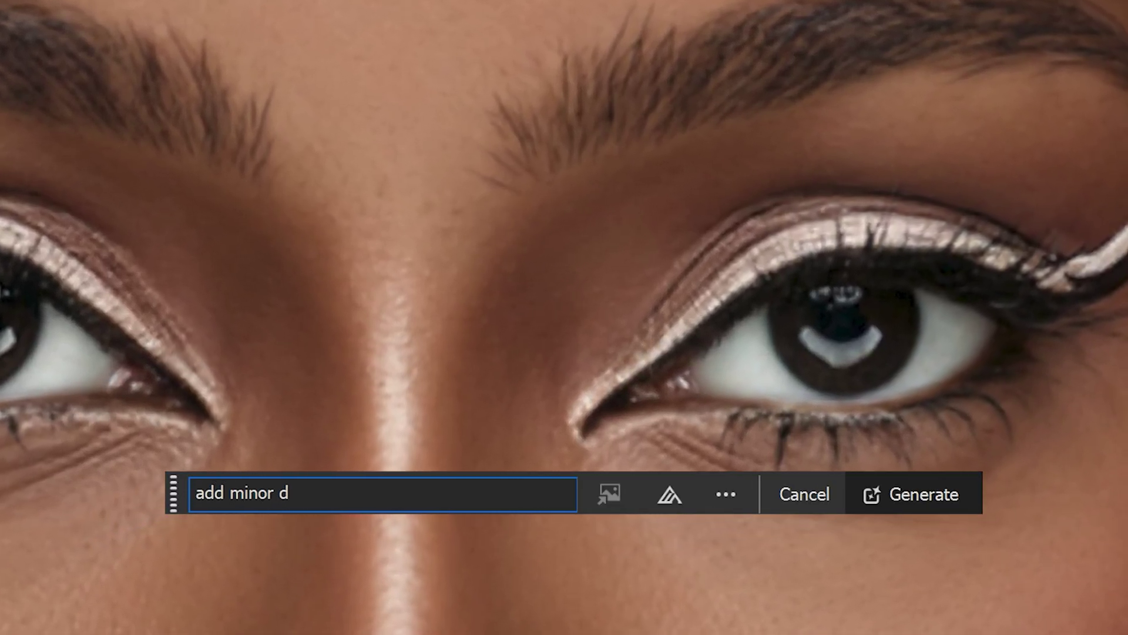
type("etails")
left_click(908, 495)
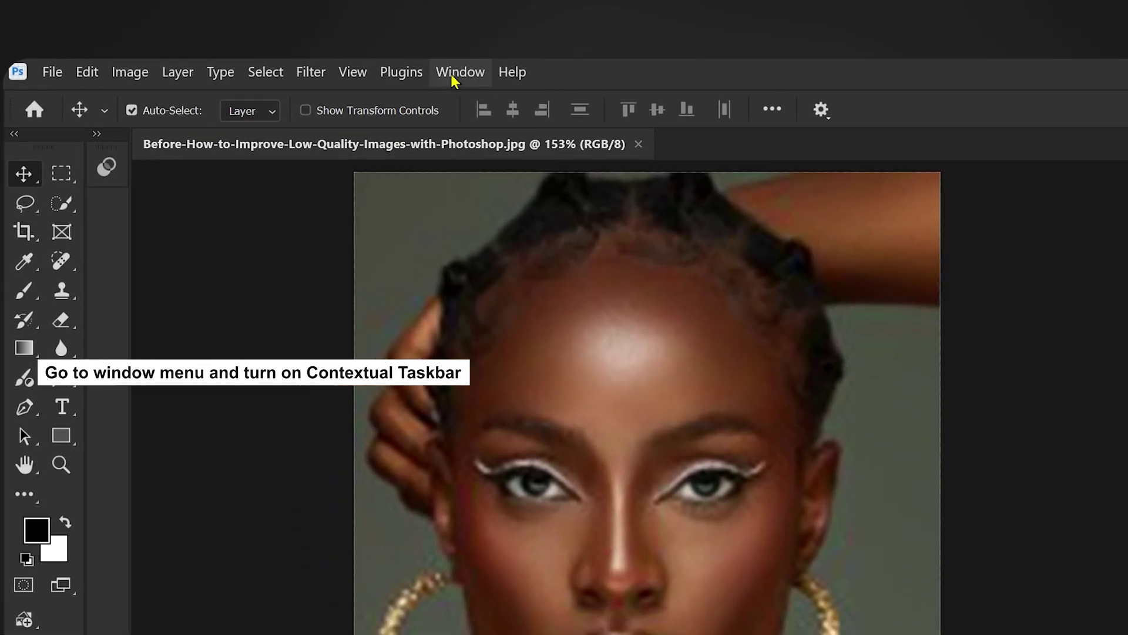
left_click(320, 19)
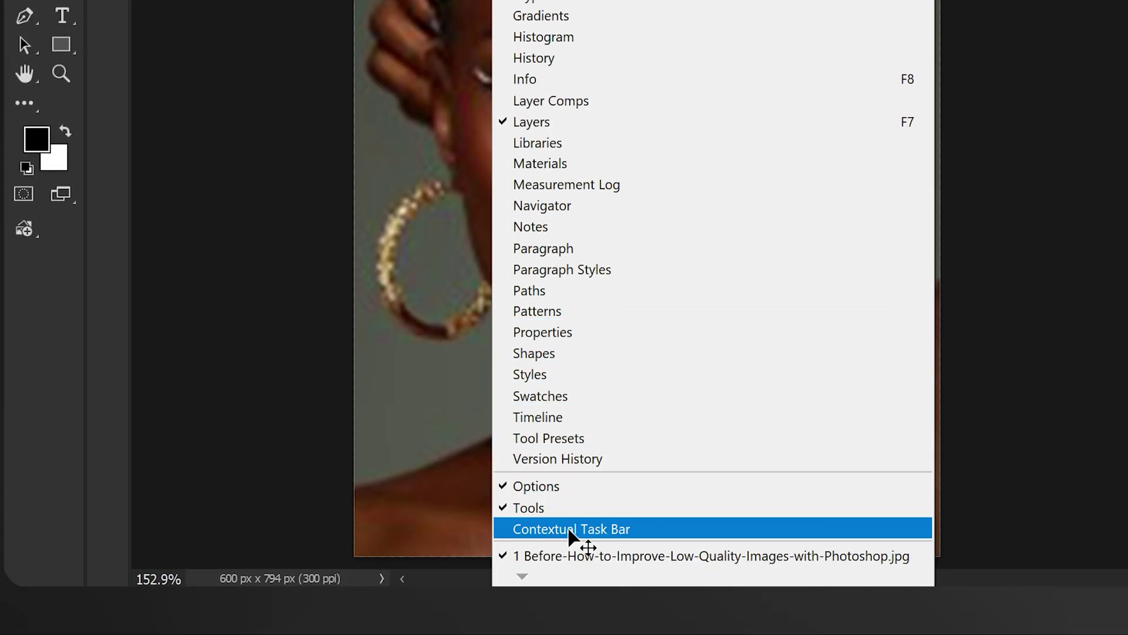
left_click(569, 529)
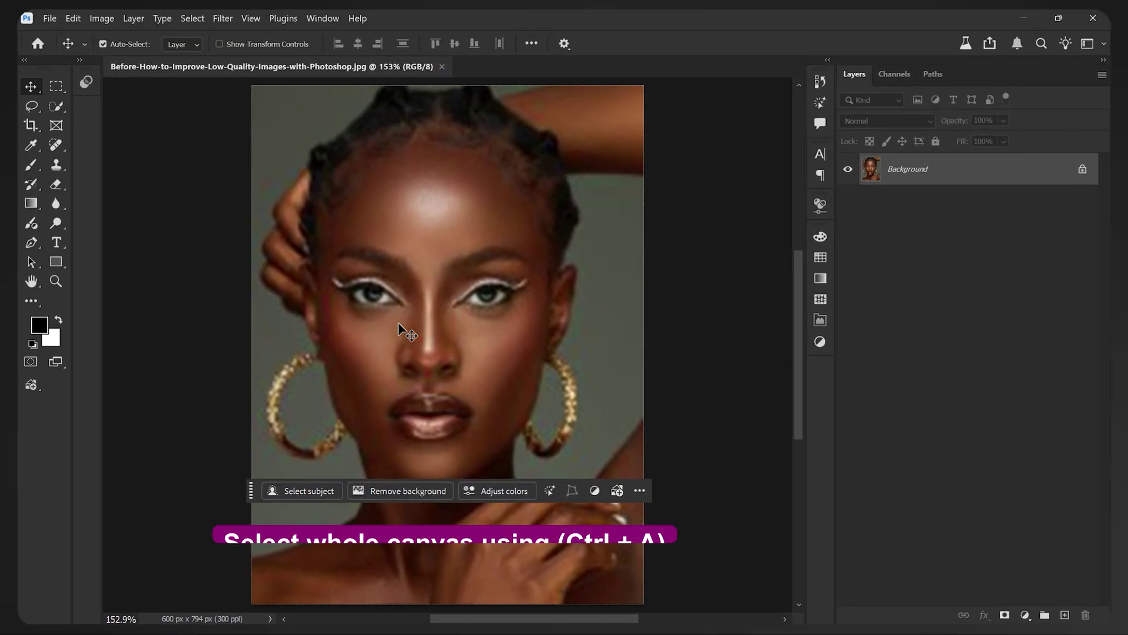
Step: Select all with Ctrl+A and start a Generative Fill using the Flux Kontext Pro model
key("ctrl")
key("ctrl+a")
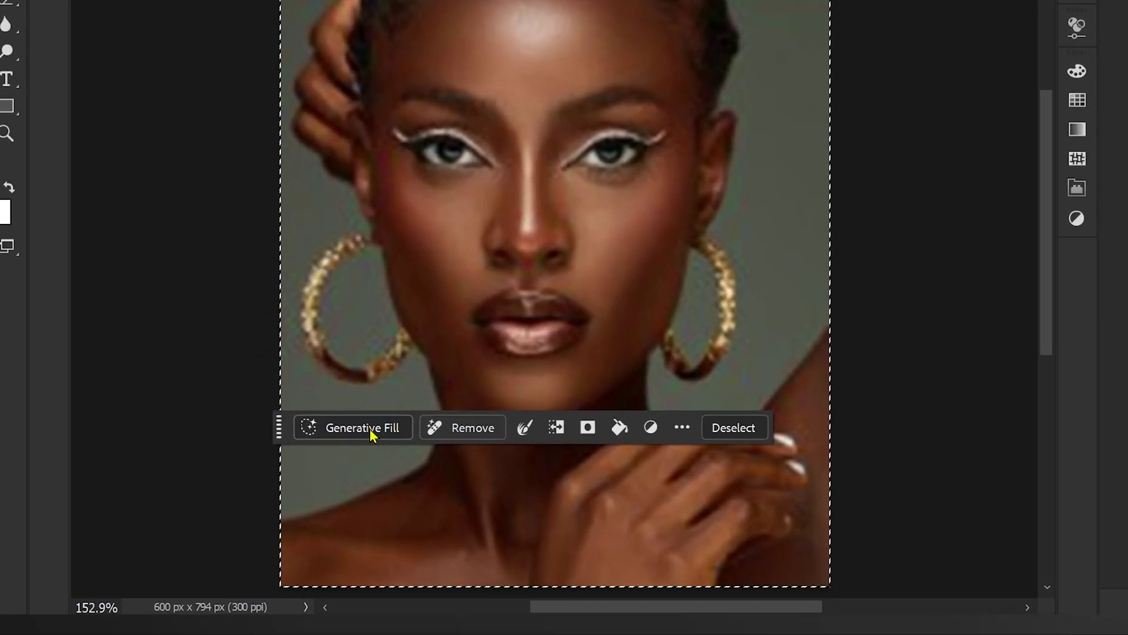
left_click(314, 490)
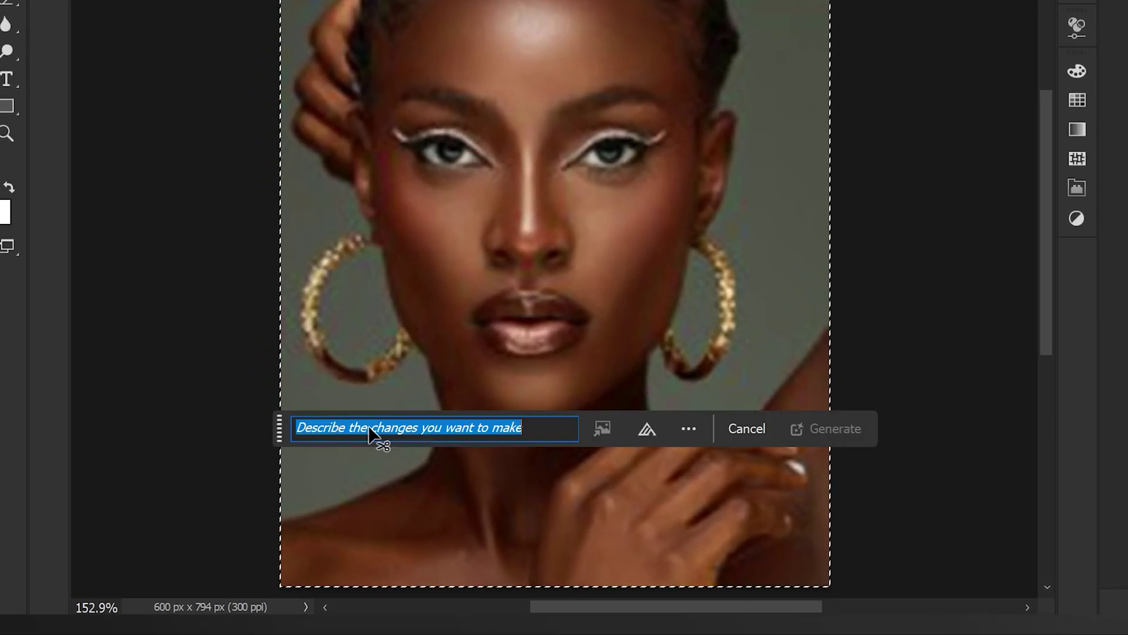
left_click(647, 430)
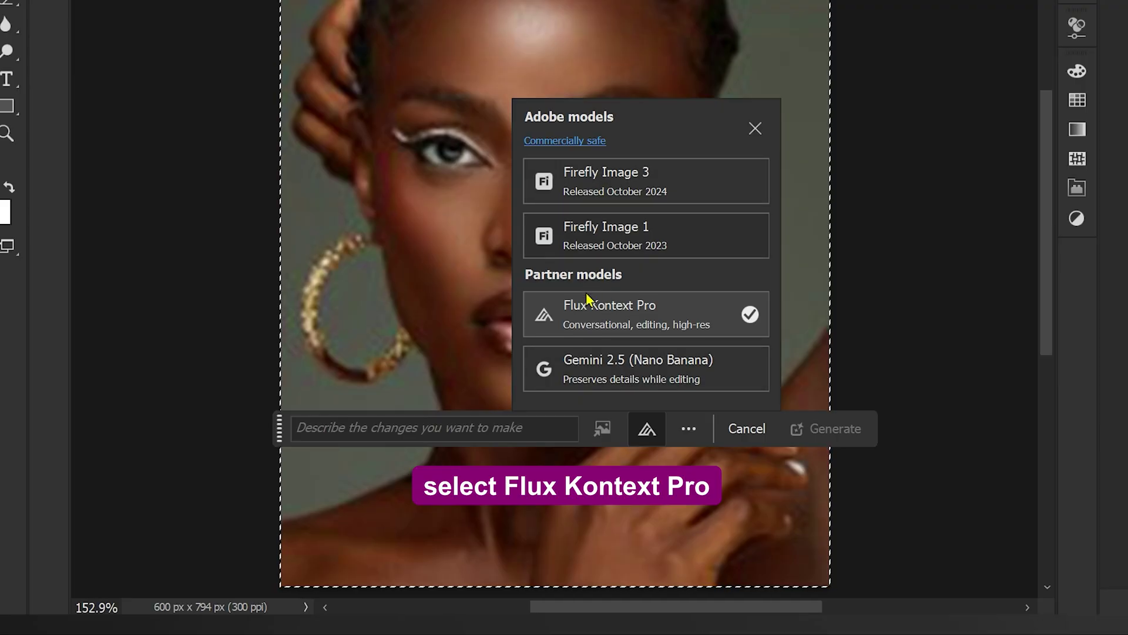
left_click(650, 319)
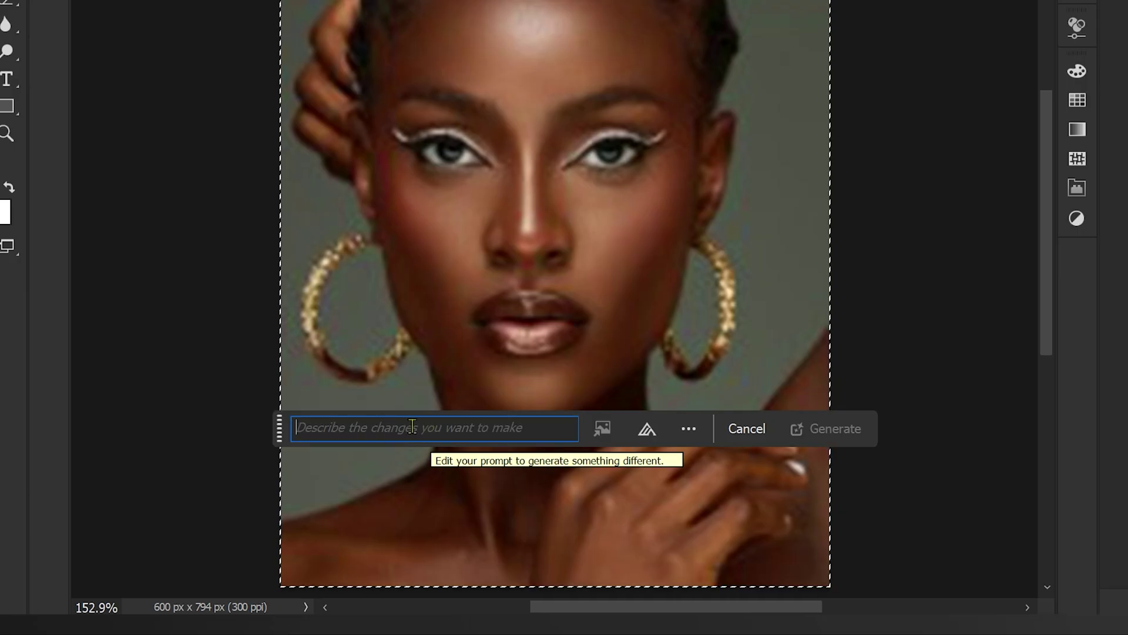
Step: Generate with the prompt 'restore the details, sharpen and add details while preserving the originality'
type("restore")
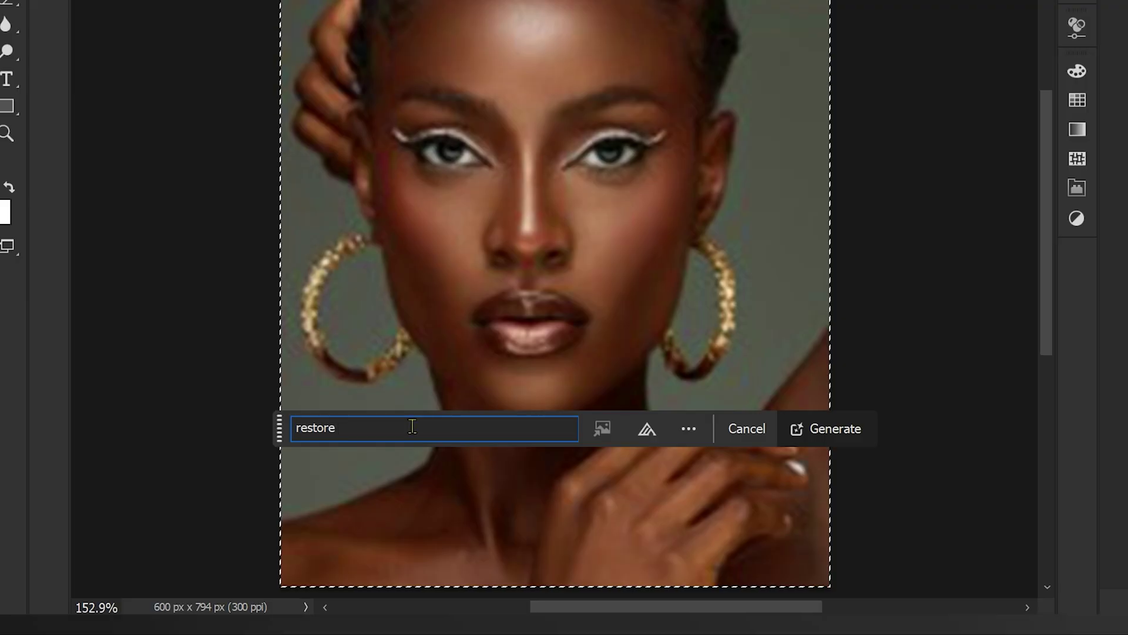
type(" the details, shar")
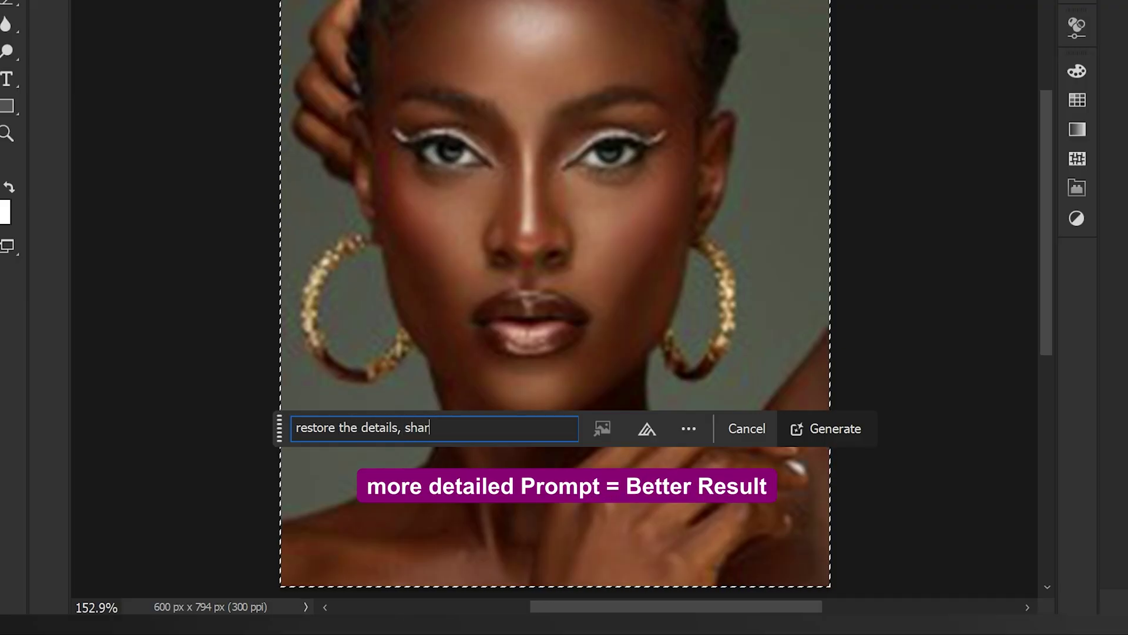
type("pen,")
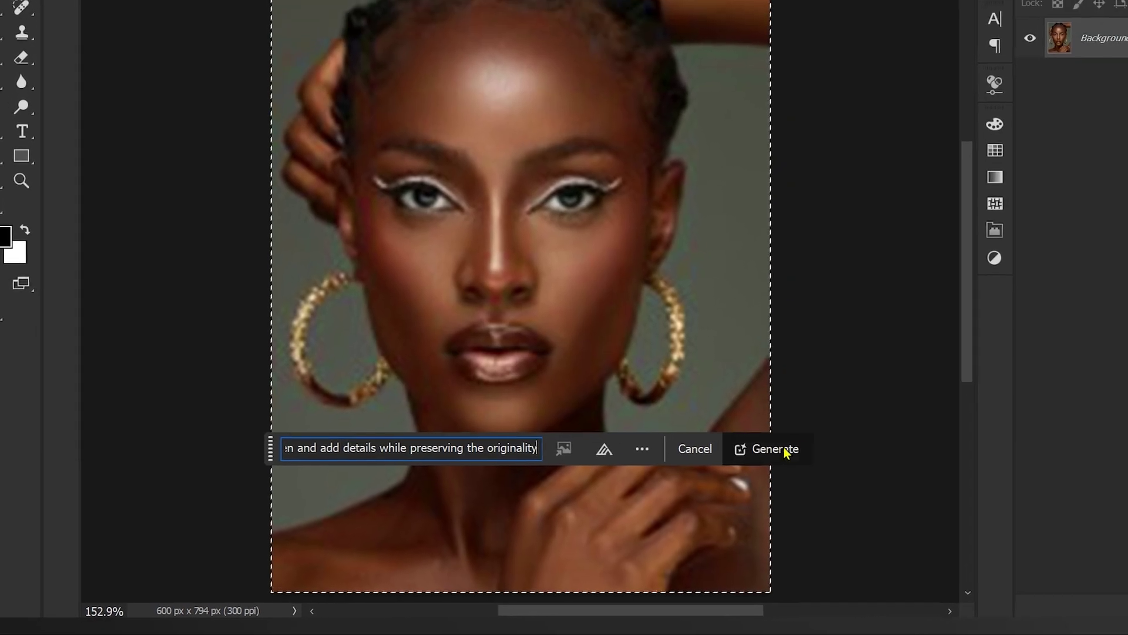
left_click(835, 429)
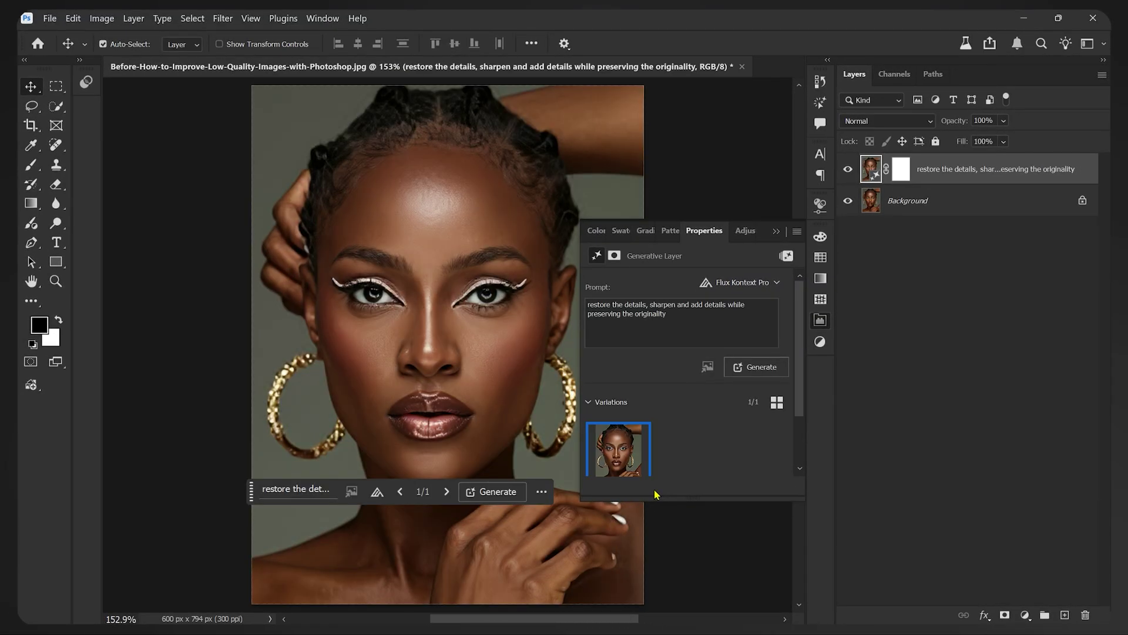
key("z")
left_click_drag(475, 303, 521, 343)
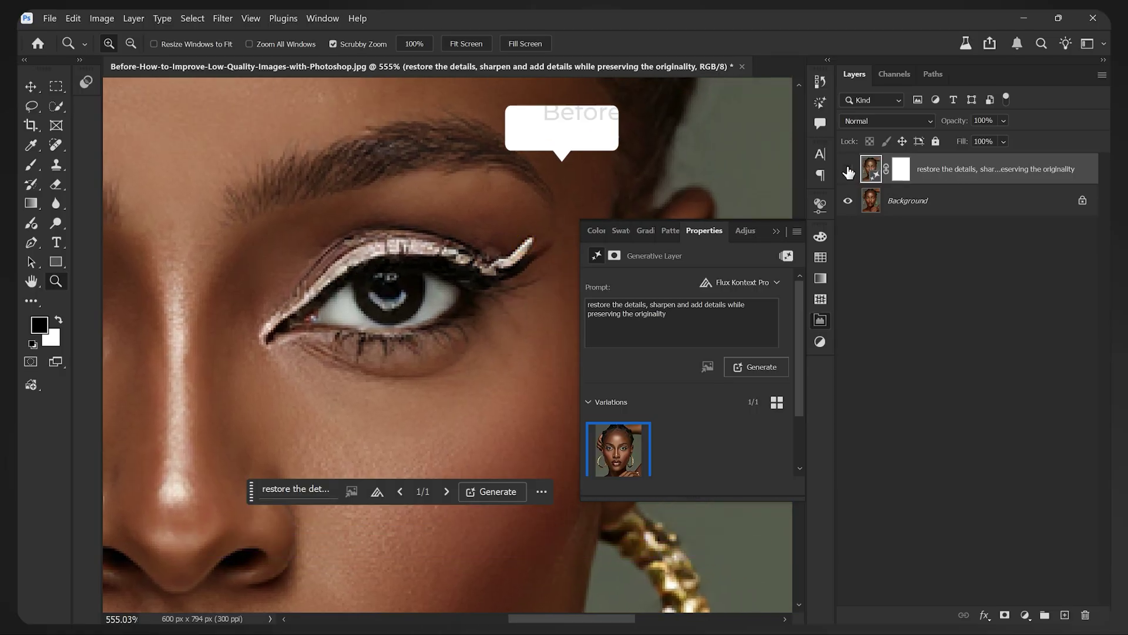
left_click(848, 170)
left_click(848, 170)
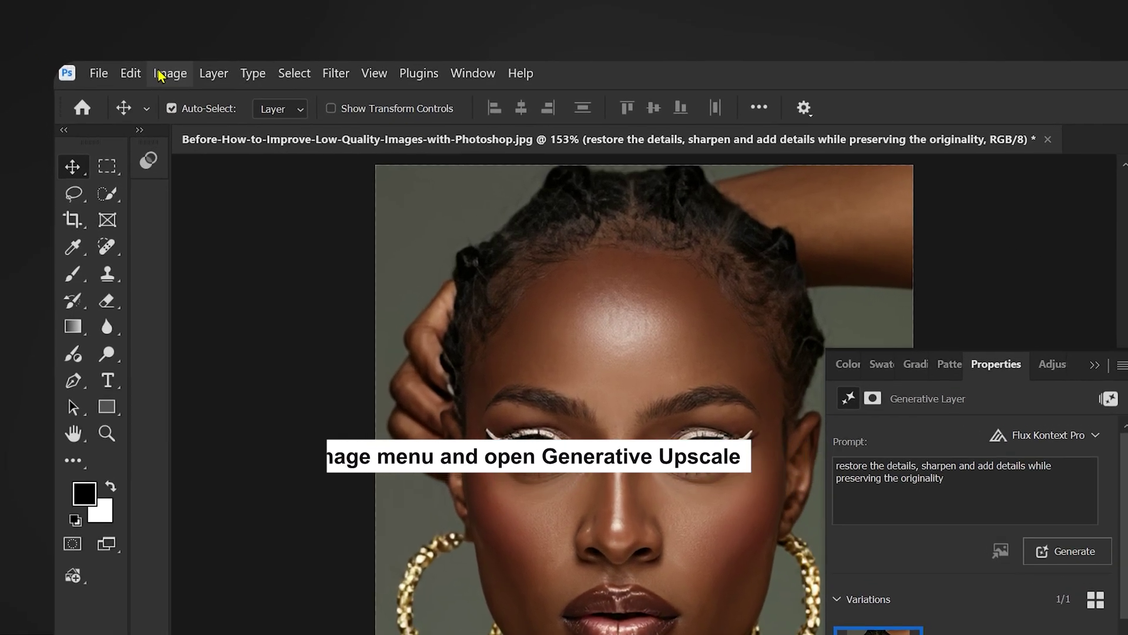
Step: Run Image > Generative Upscale at 4x scale, producing a 2400 × 3176 px document
left_click(141, 59)
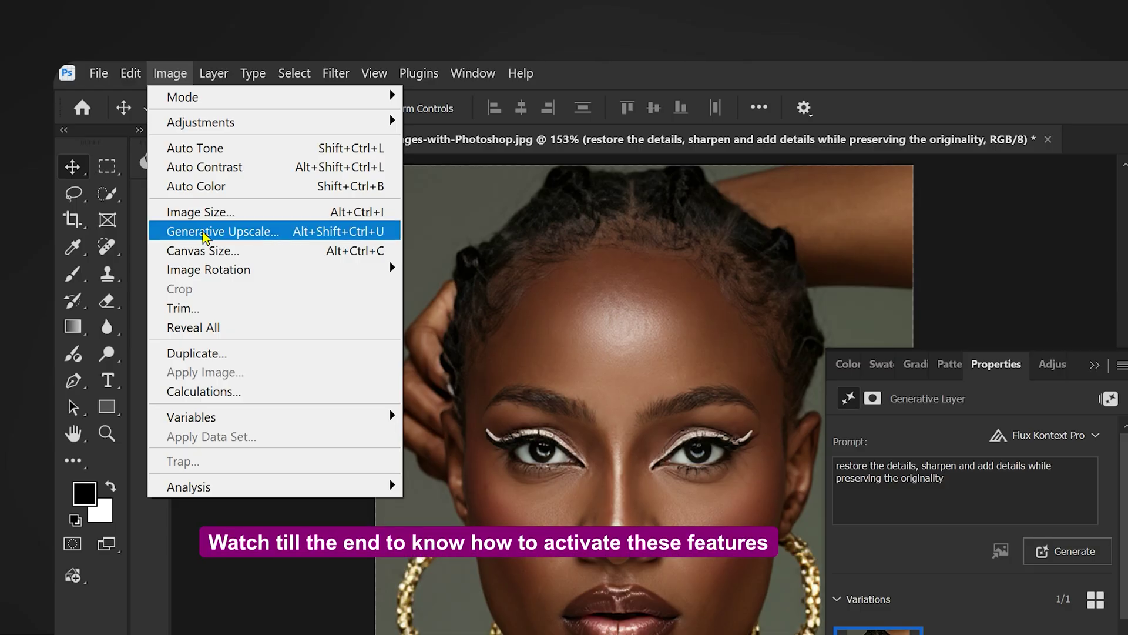
left_click(224, 233)
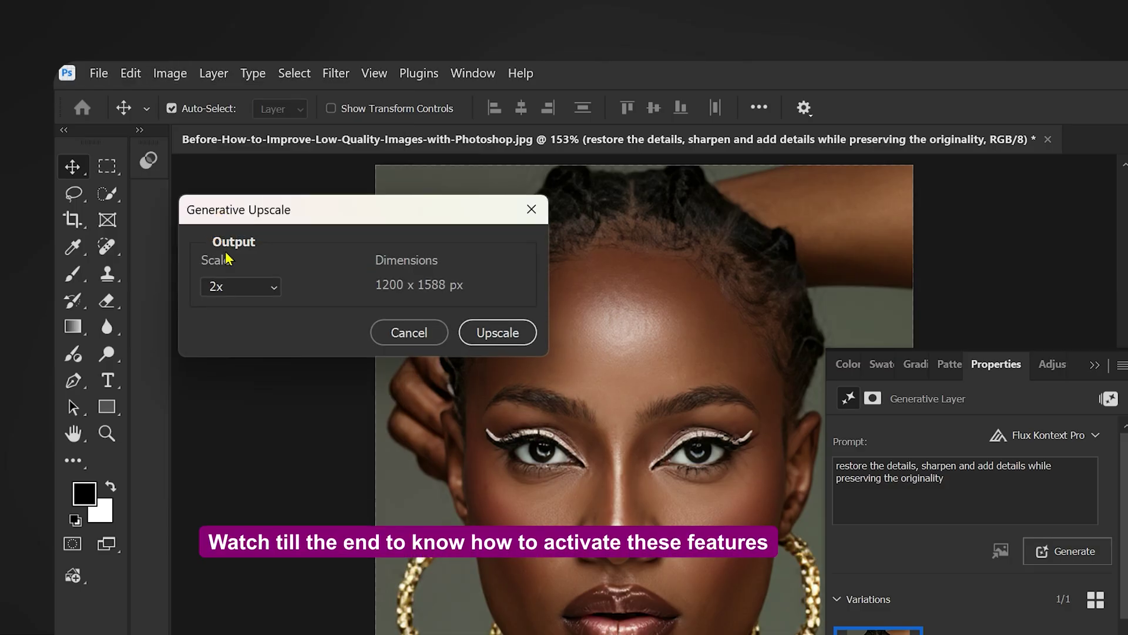
left_click(232, 288)
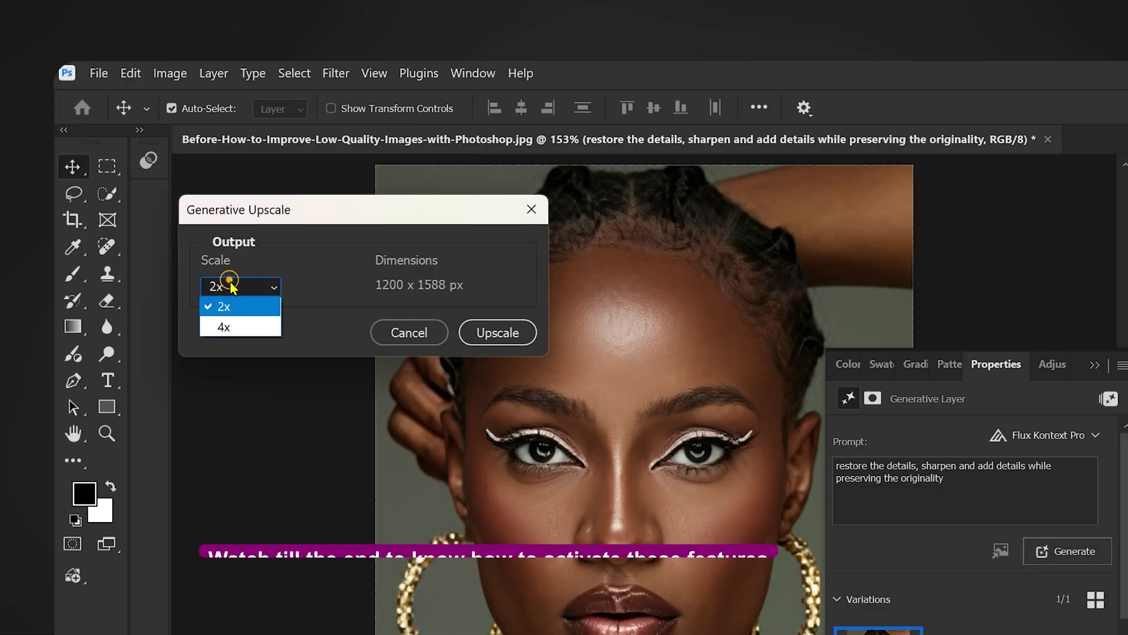
left_click(235, 327)
left_click(475, 333)
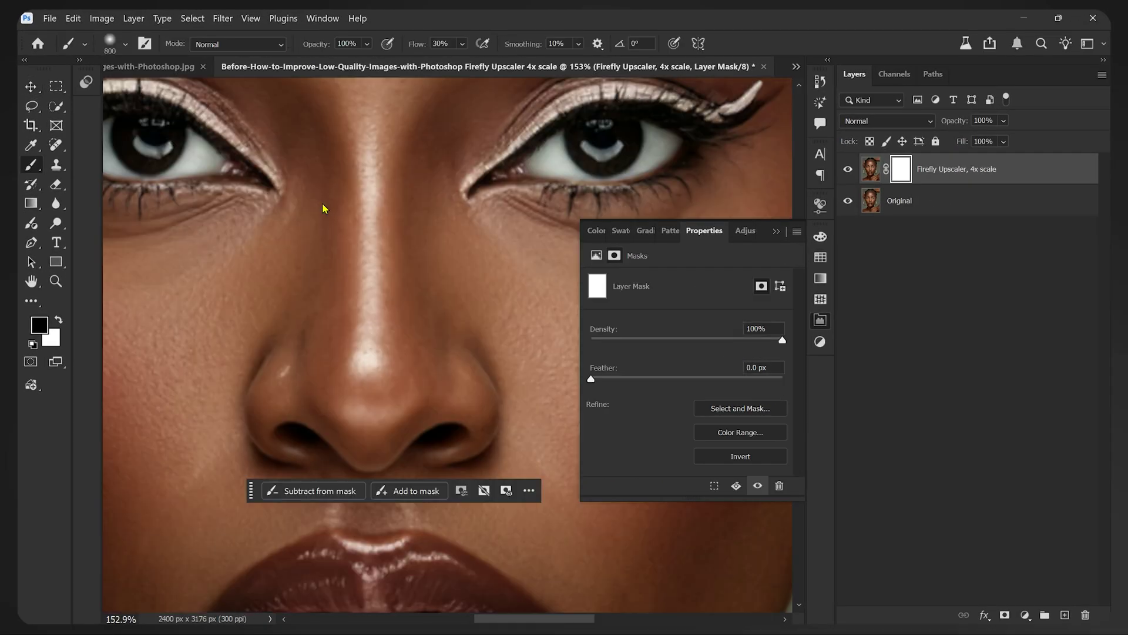
Step: Zoom into the eyes and toggle the Firefly Upscaler layer off and on against the original
key("ctrl+0")
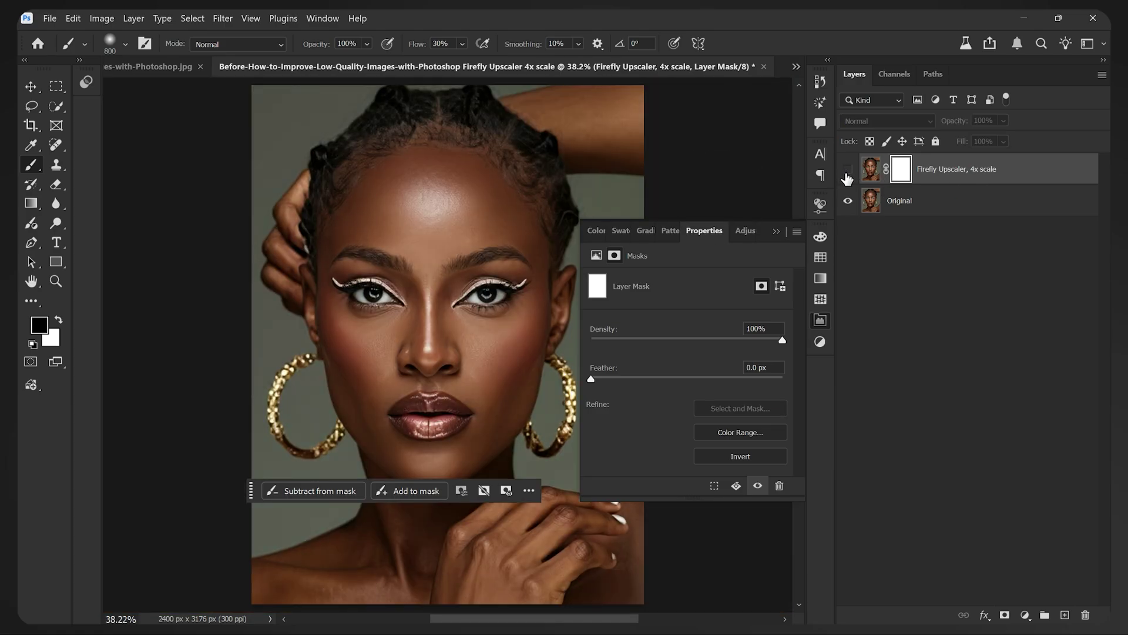
key("z")
left_click_drag(469, 294, 500, 263)
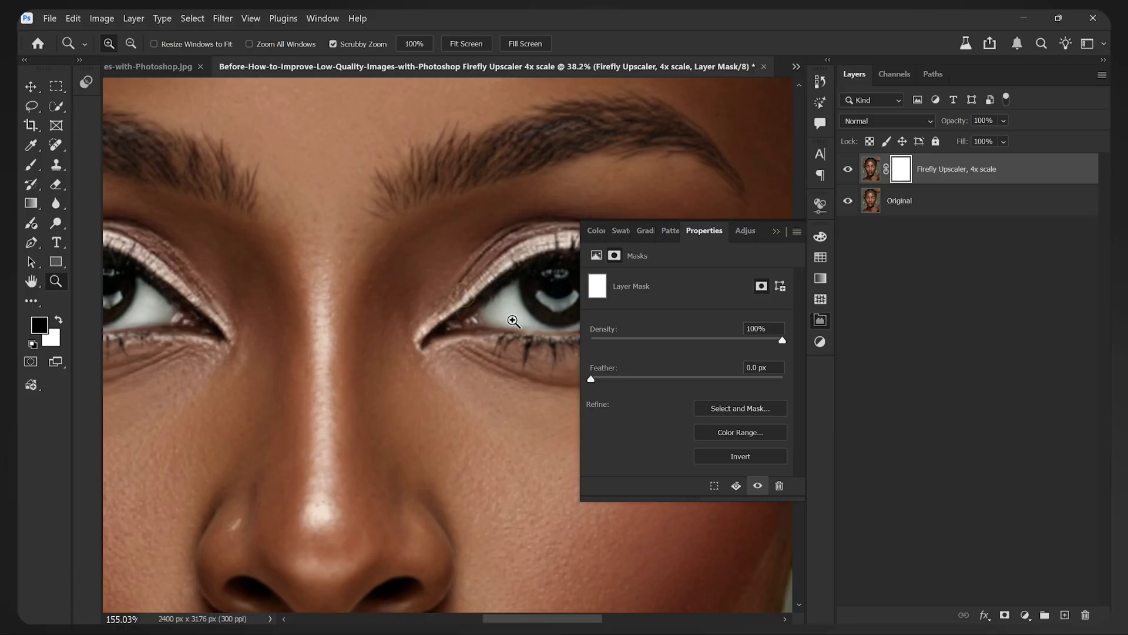
left_click_drag(337, 254, 481, 256)
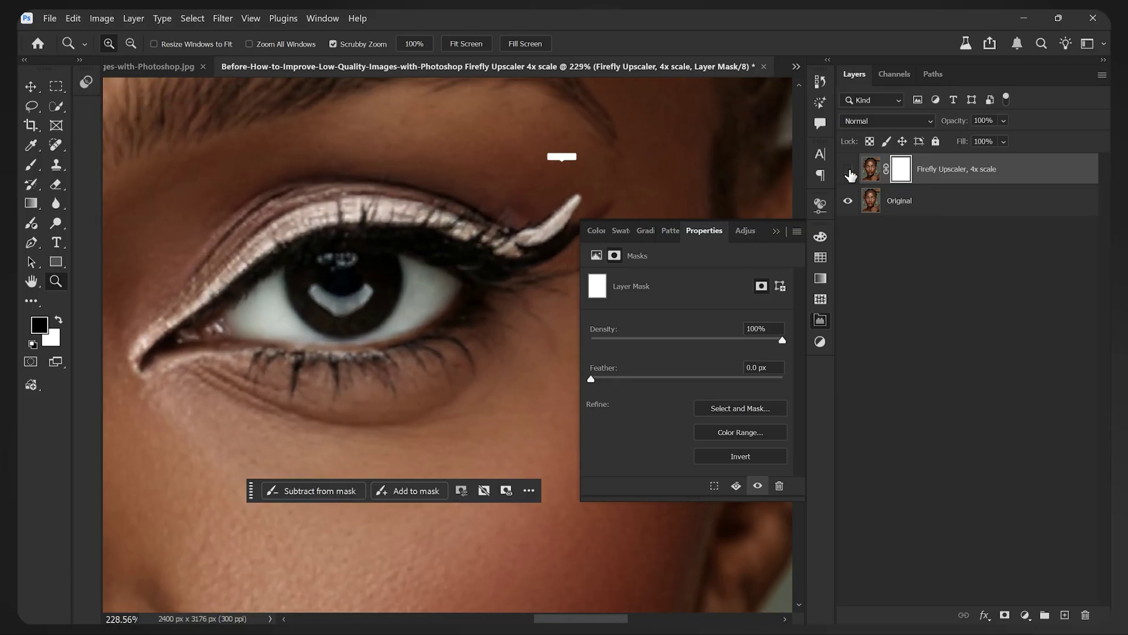
left_click(848, 170)
left_click(848, 171)
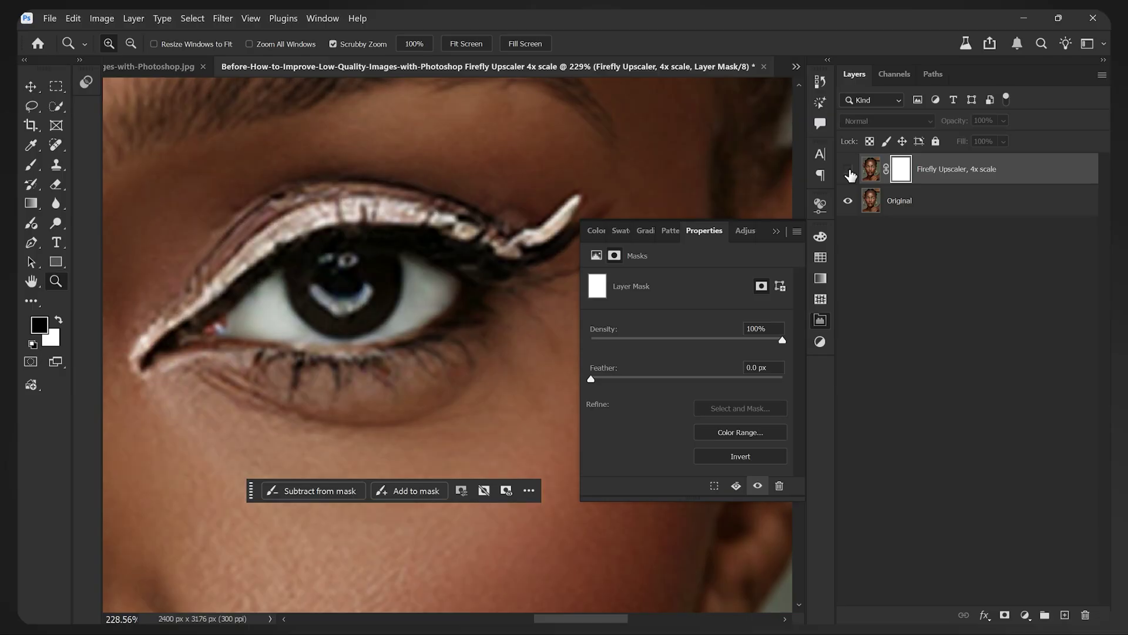
left_click(849, 171)
key("ctrl+0")
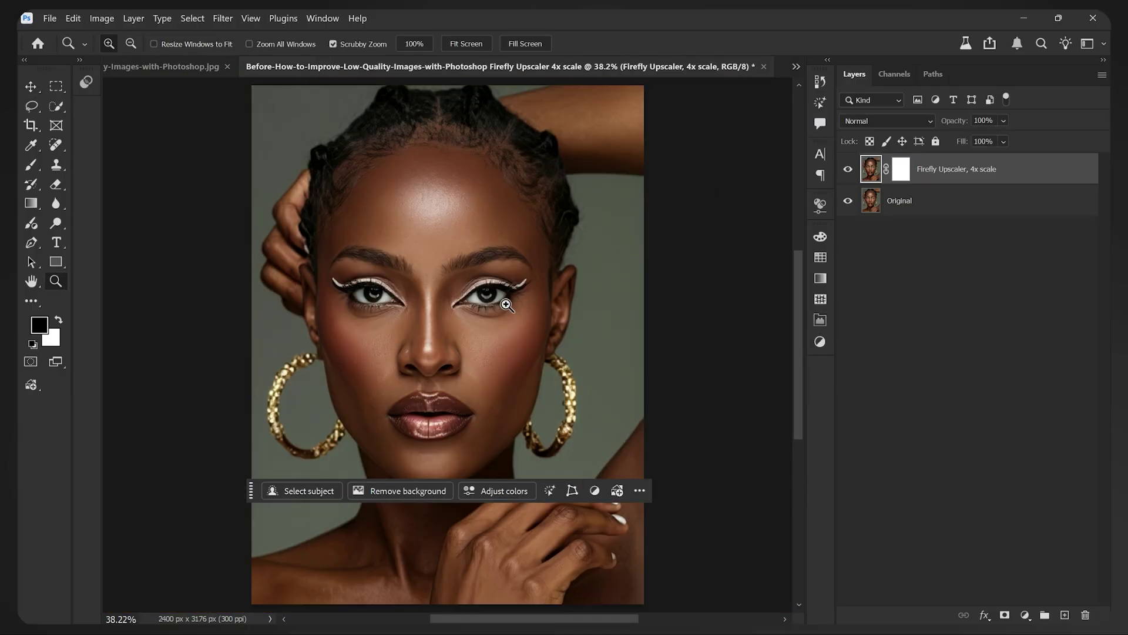
left_click_drag(500, 304, 540, 331)
left_click_drag(491, 255, 443, 252)
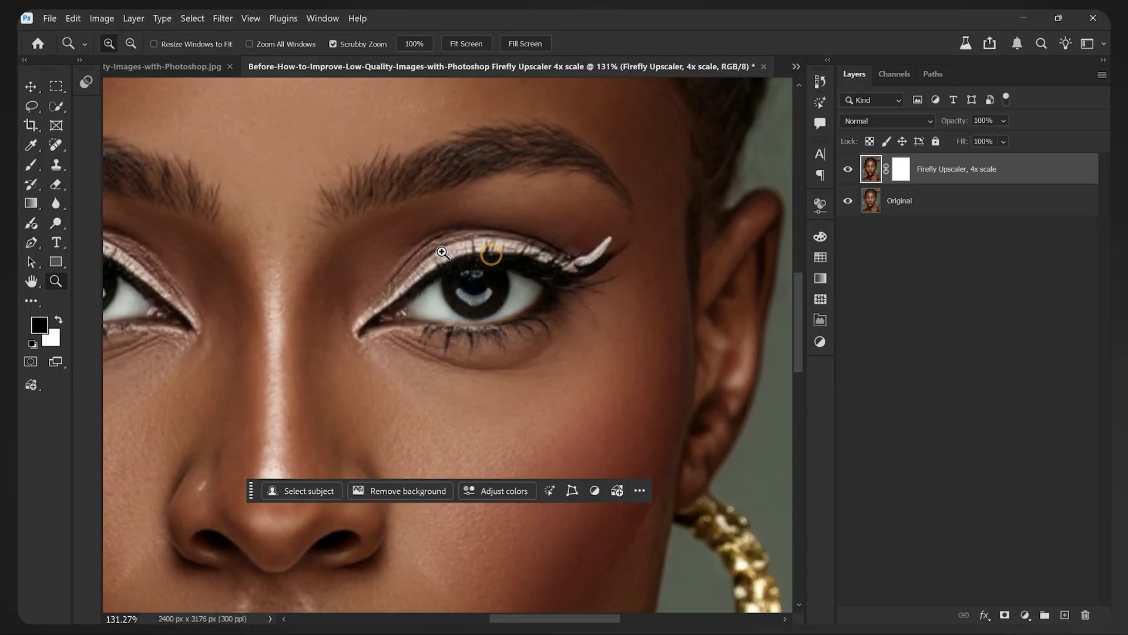
Step: Marquee-select the right eye and brow, then Generative Fill with a restore-details, preserve-original prompt
left_click(53, 86)
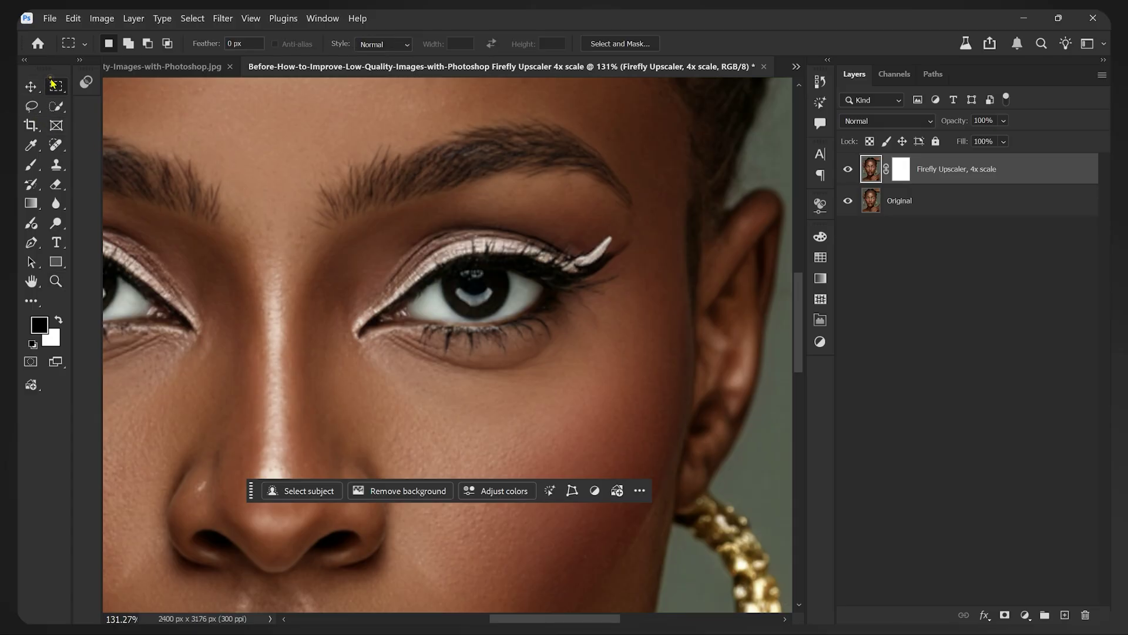
left_click_drag(289, 101, 684, 458)
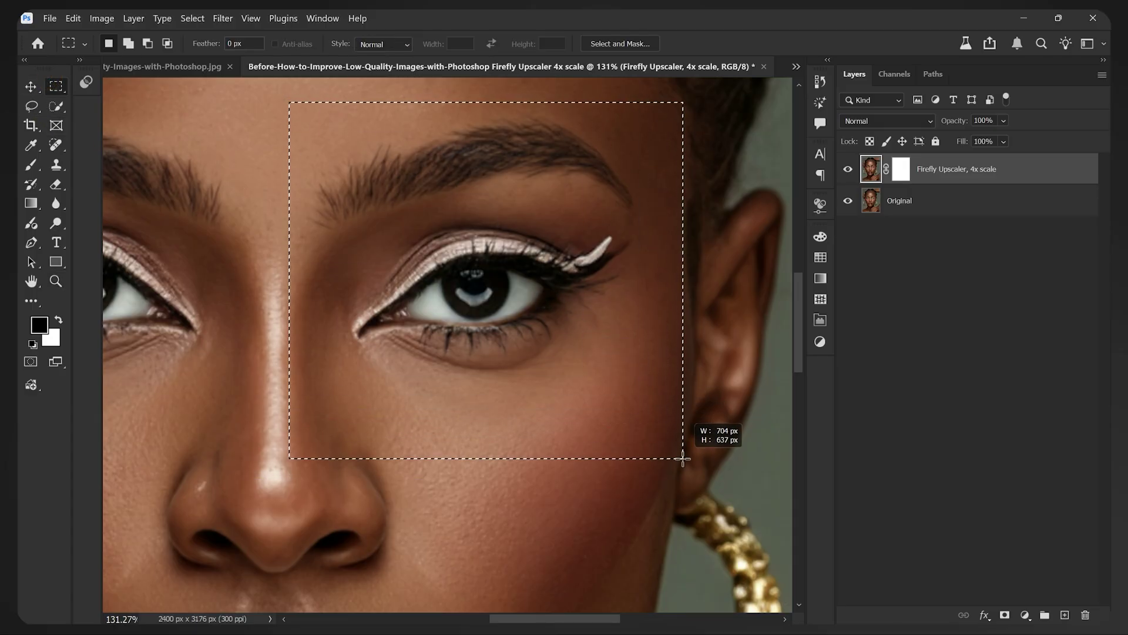
scroll(464, 269, "up", 4)
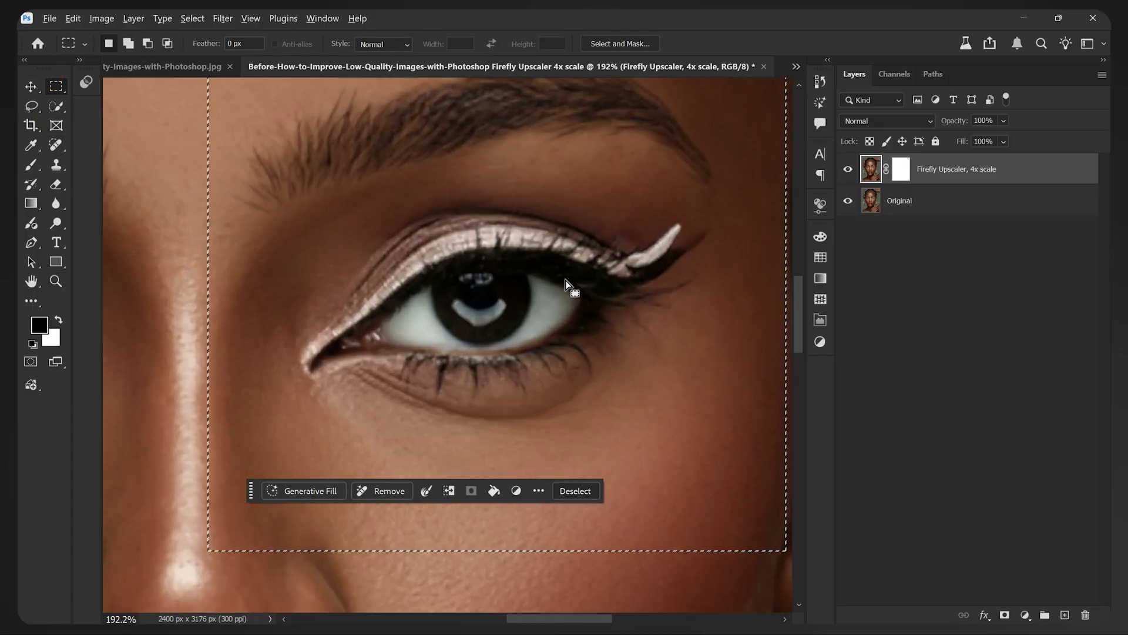
left_click_drag(608, 217, 567, 216)
left_click(305, 491)
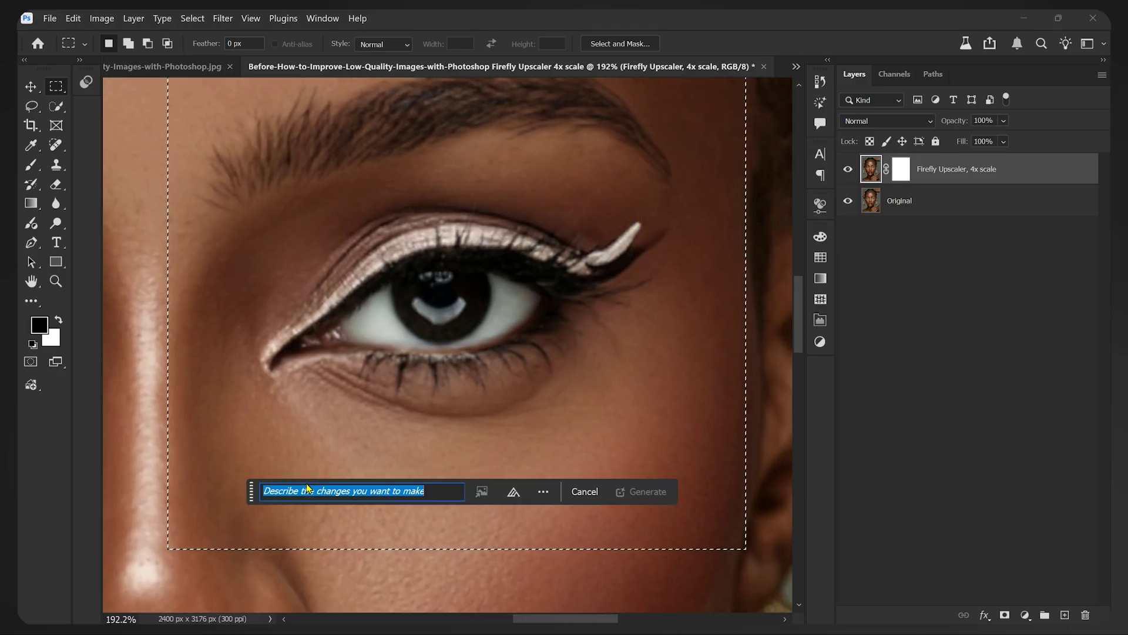
type("restore the details add de")
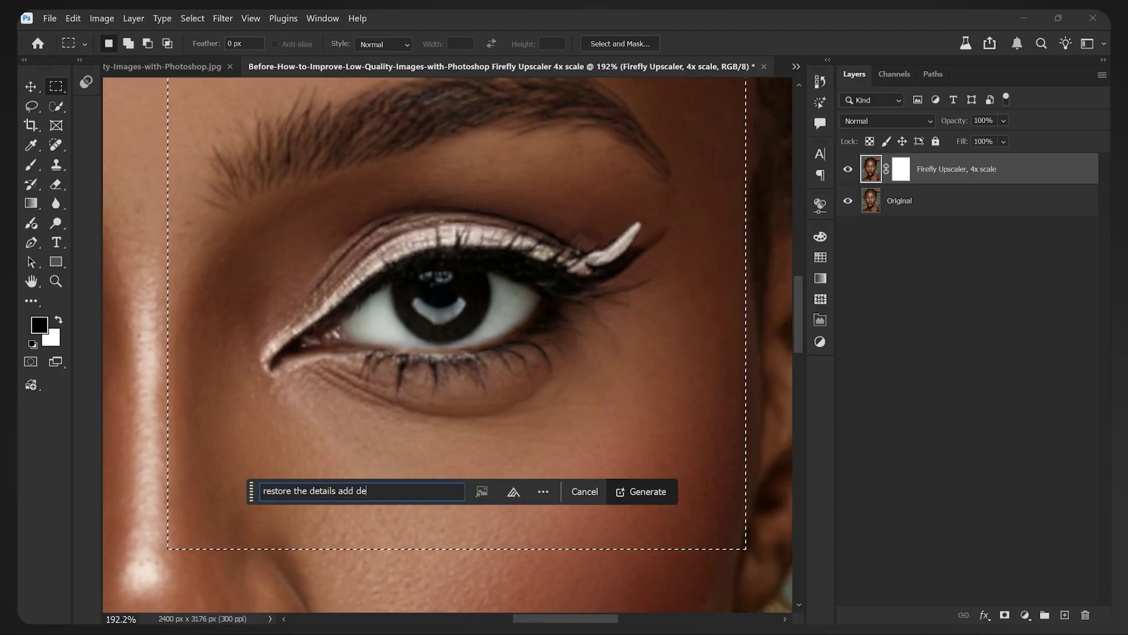
type("tail...eserving the original")
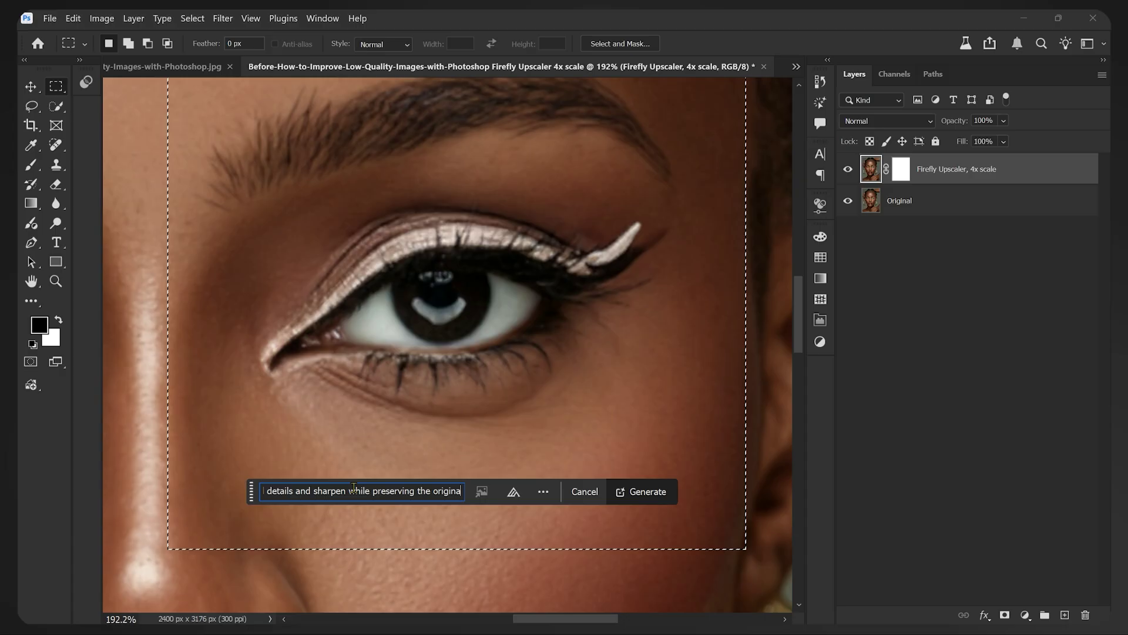
type(" details")
left_click(626, 490)
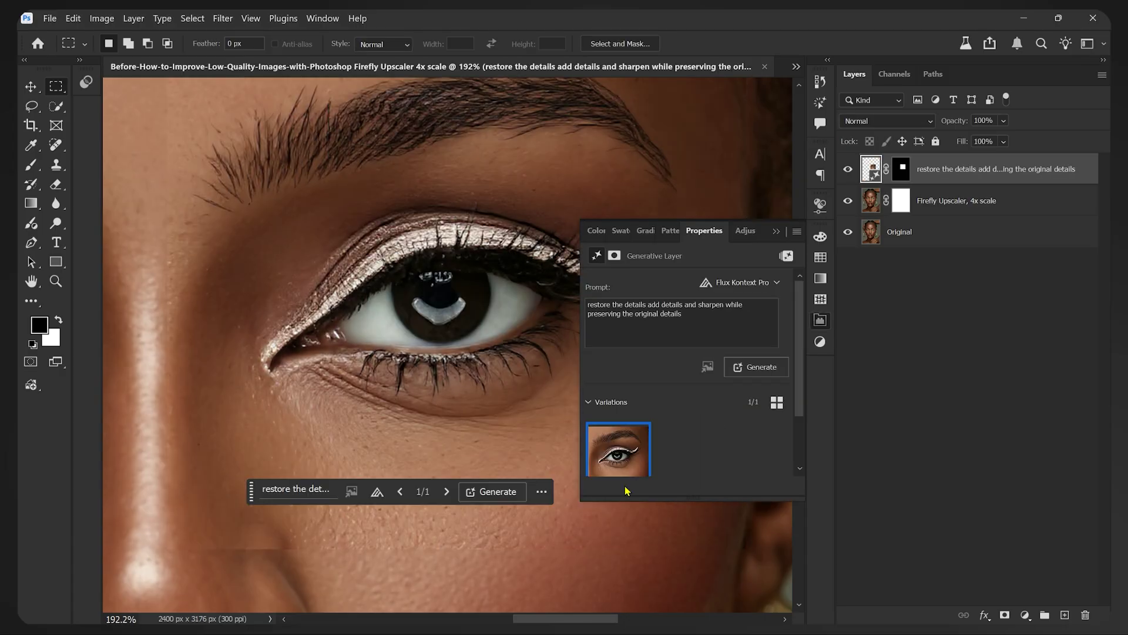
Step: Zoom in, close Properties, and turn the generated eye layer back on to compare
scroll(652, 264, "up", 2)
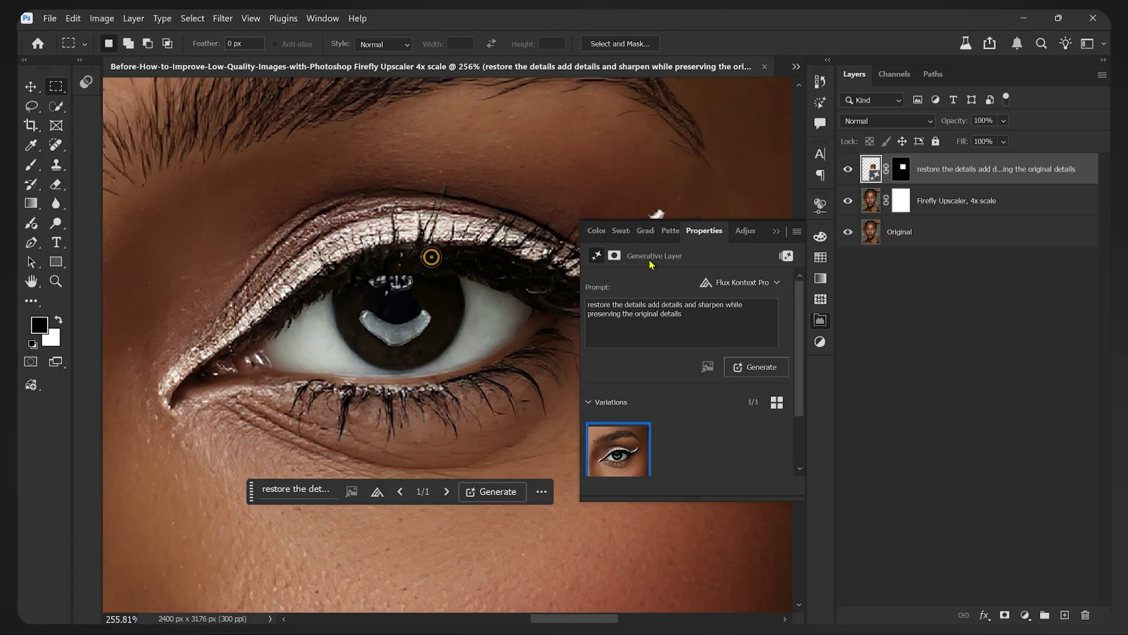
left_click(820, 322)
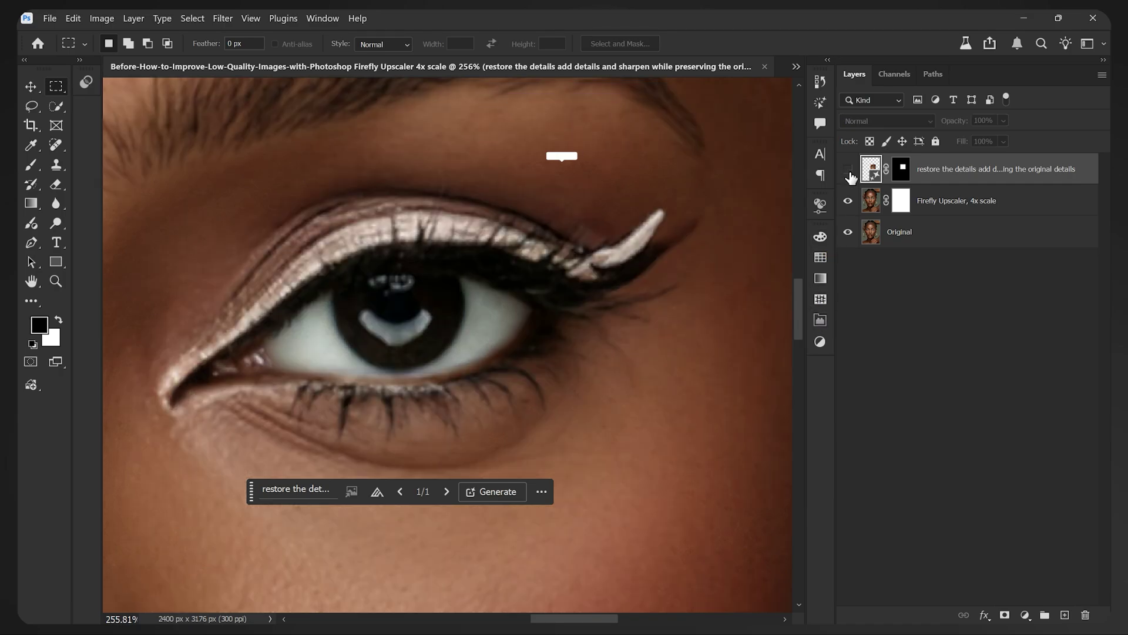
left_click(849, 170)
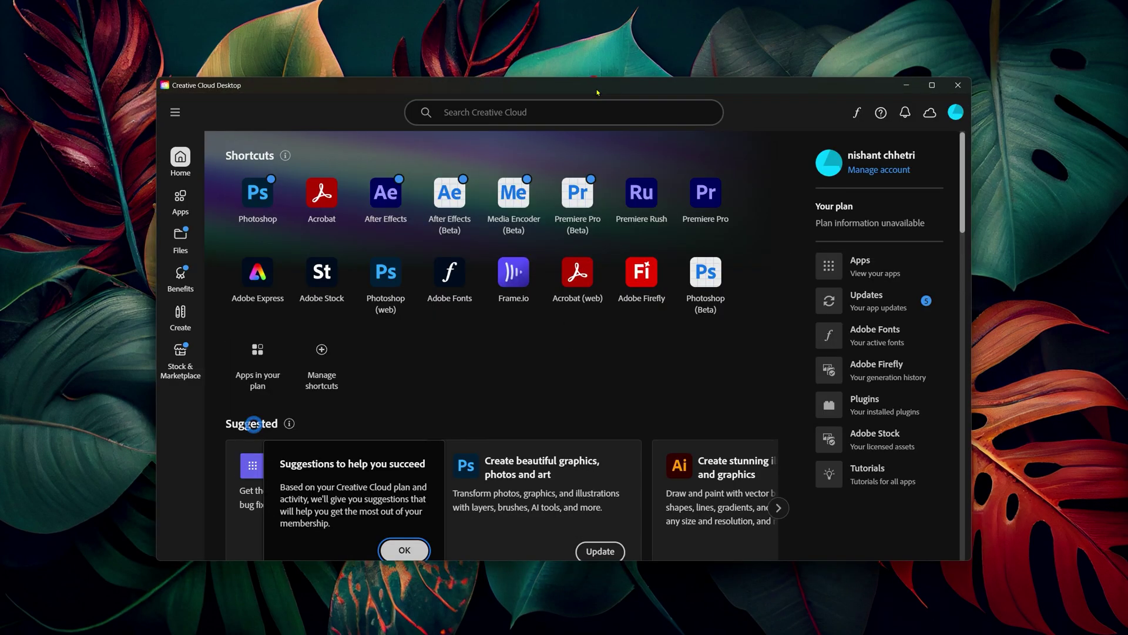
Step: Find Photoshop (Beta) under Creative Cloud's Beta apps, then launch it from Start's Recent list
left_click(180, 198)
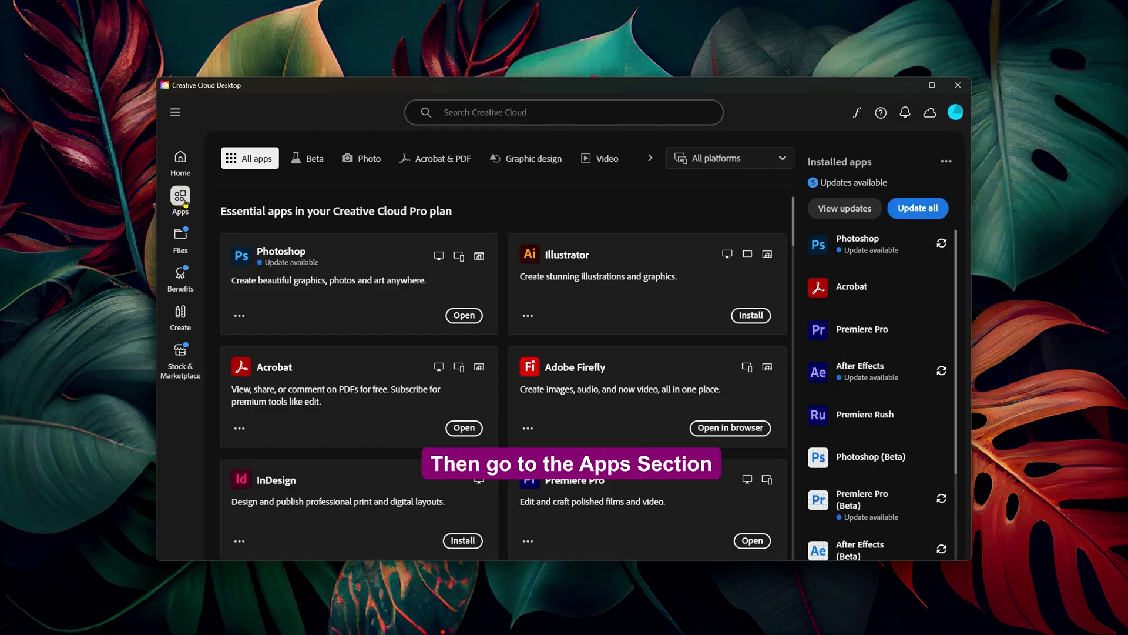
left_click(312, 163)
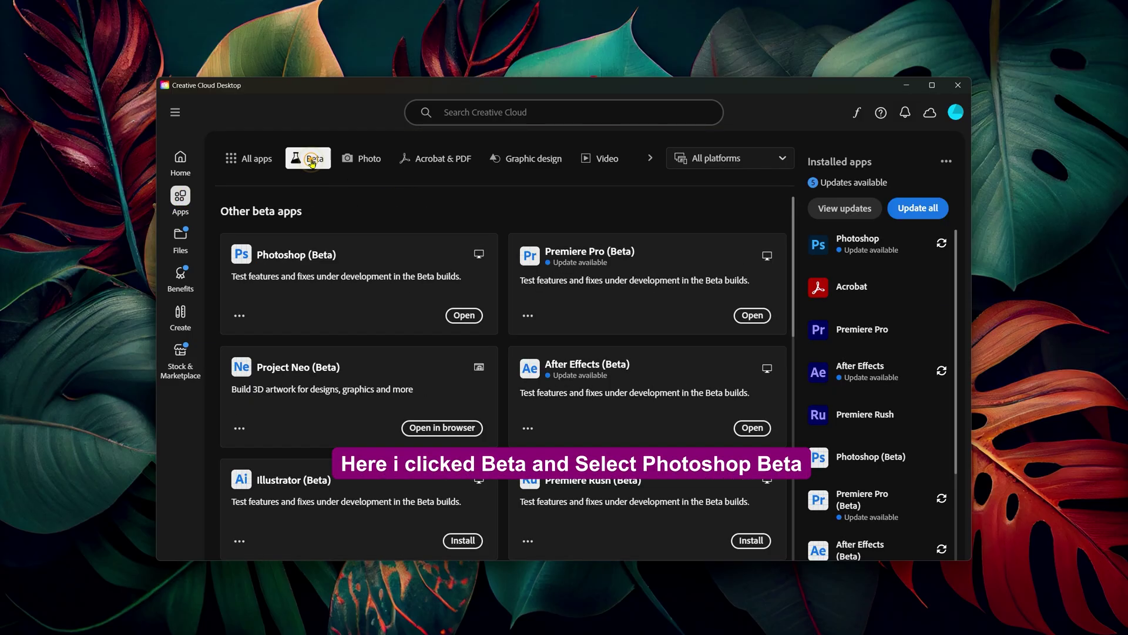
left_click(287, 251)
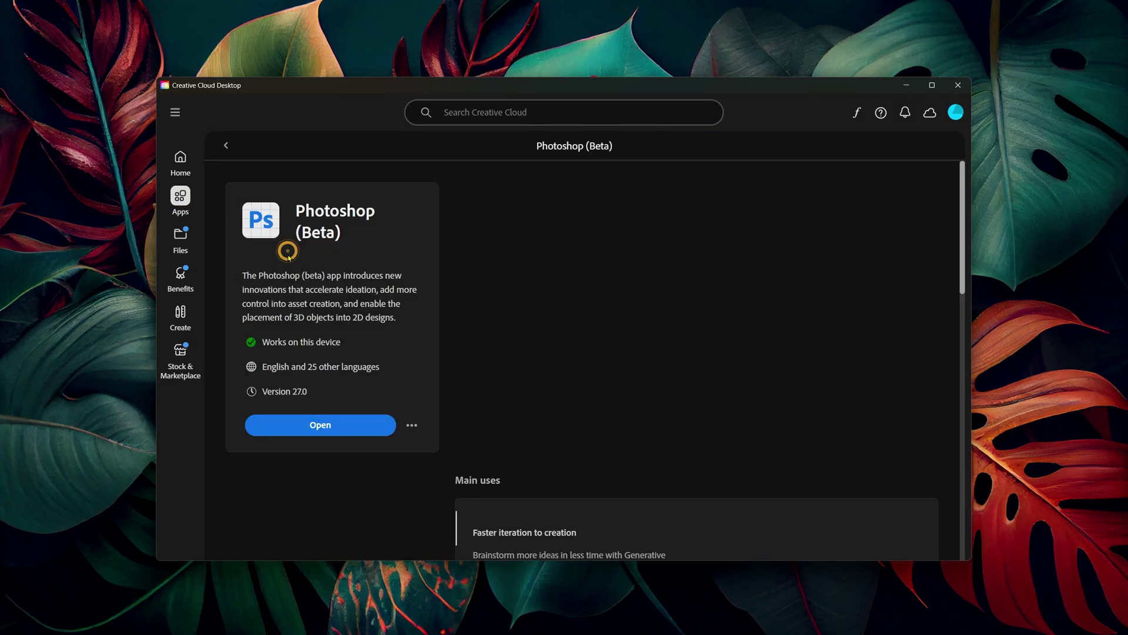
left_click(960, 84)
left_click(463, 621)
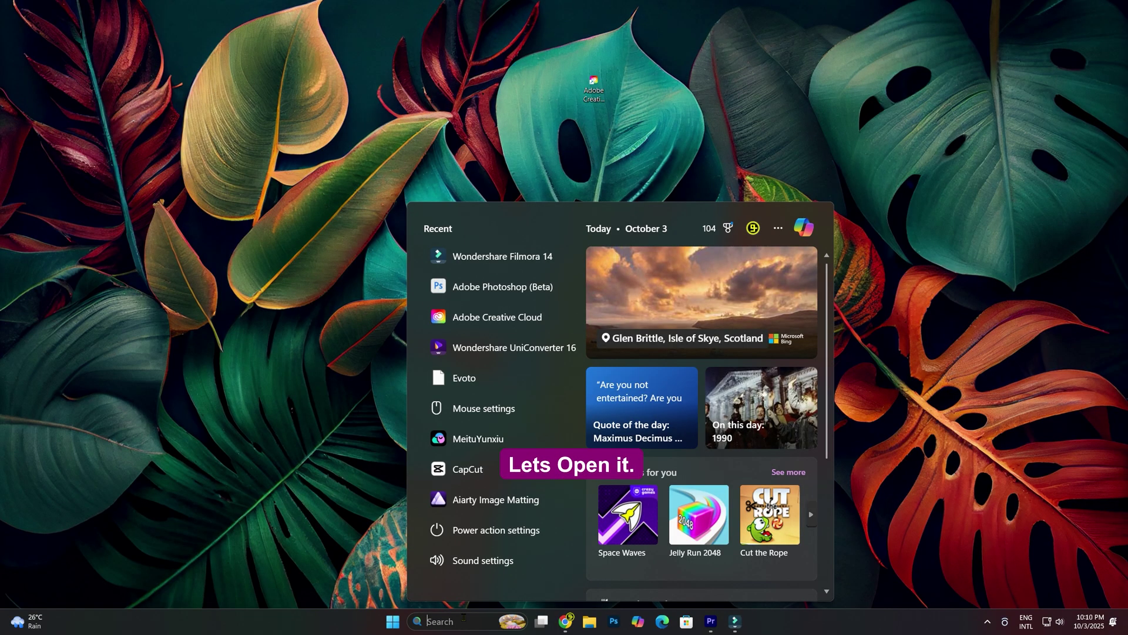
left_click(488, 294)
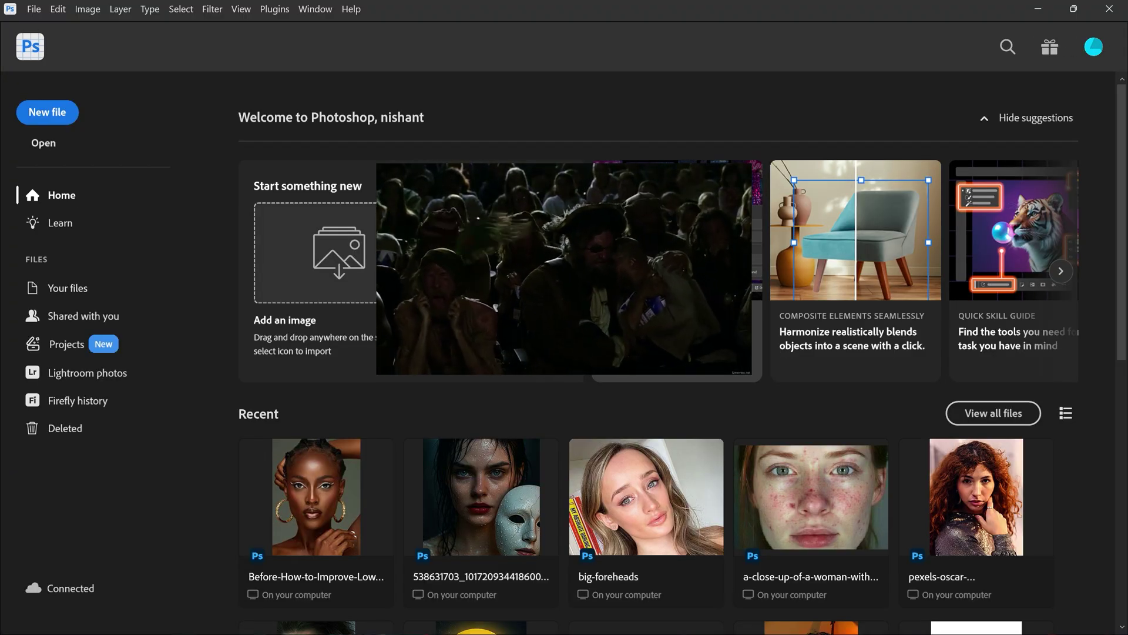
Step: Open the first Recent thumbnail, the original low-quality portrait
left_click(269, 504)
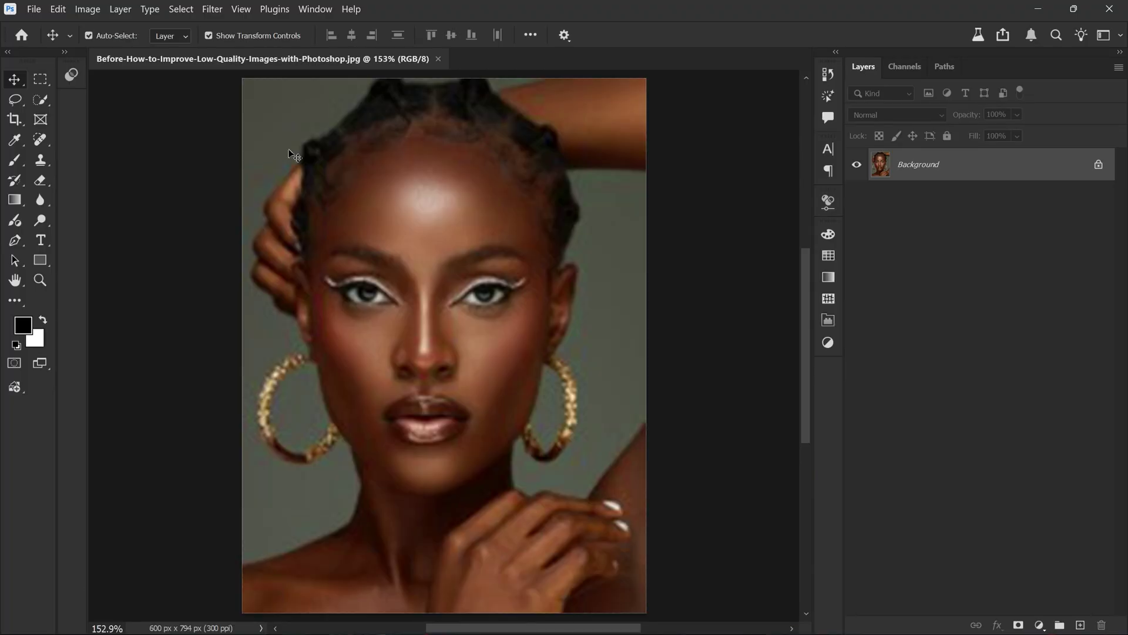